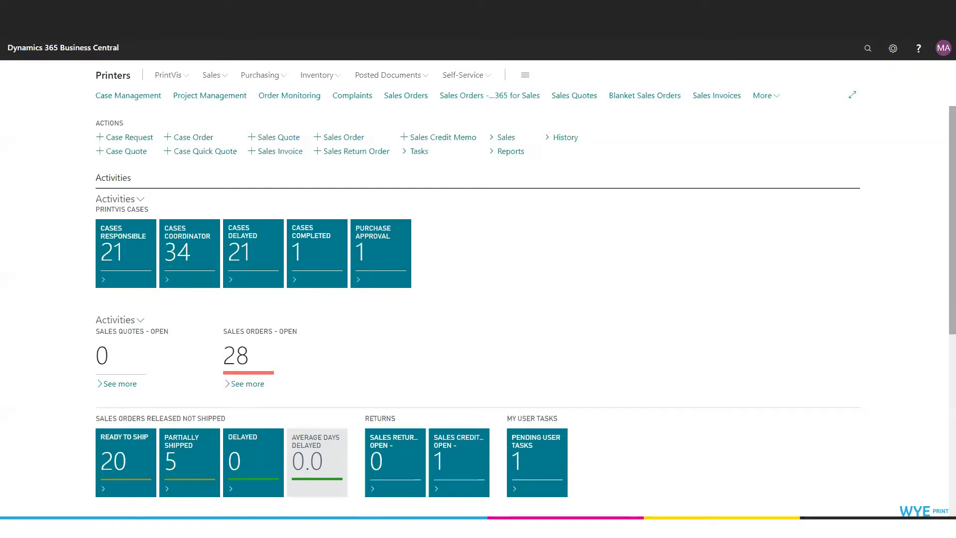
Step: Create a new sales invoice from the invoicing guide of the Pressonian case in Finishing status
{"action": "left_click", "coordinate": [130, 96]}
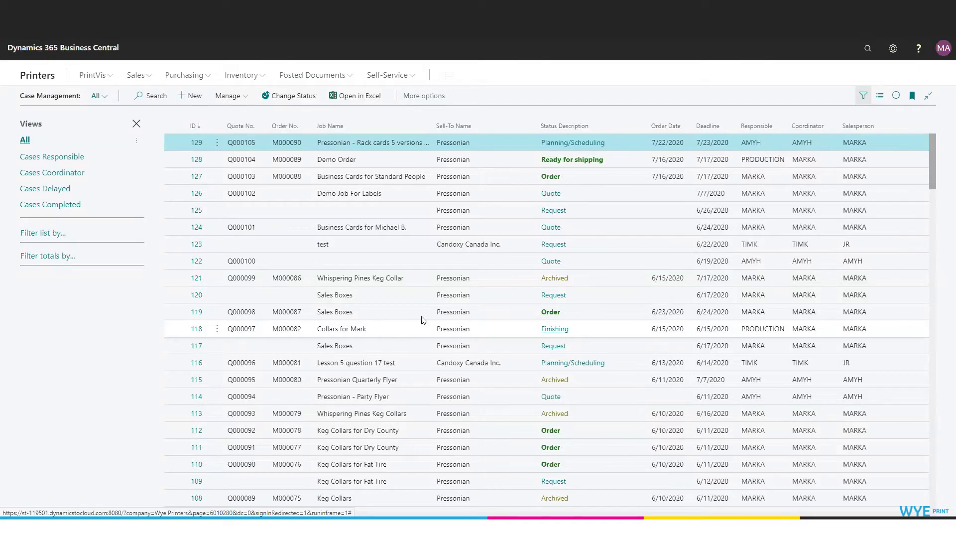
{"action": "left_click", "coordinate": [197, 329]}
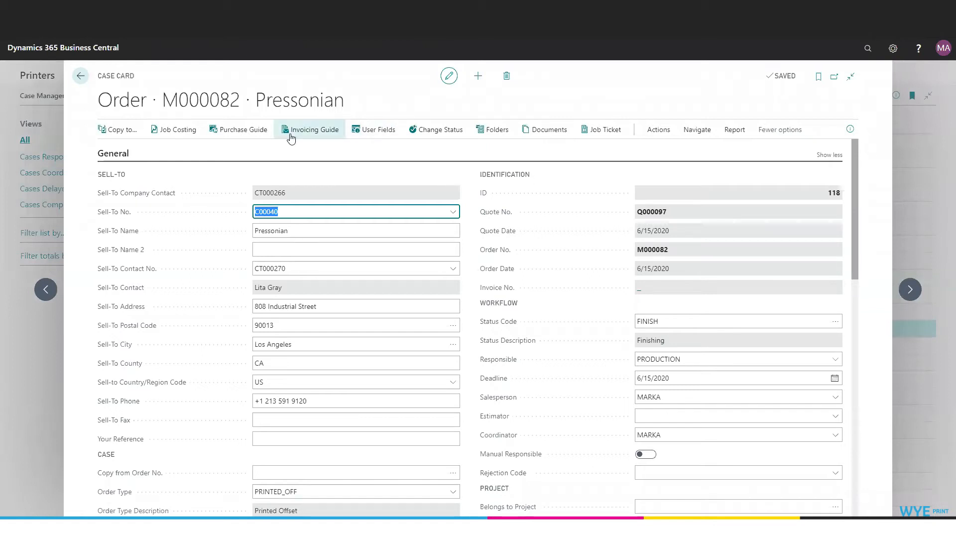
{"action": "left_click", "coordinate": [315, 131]}
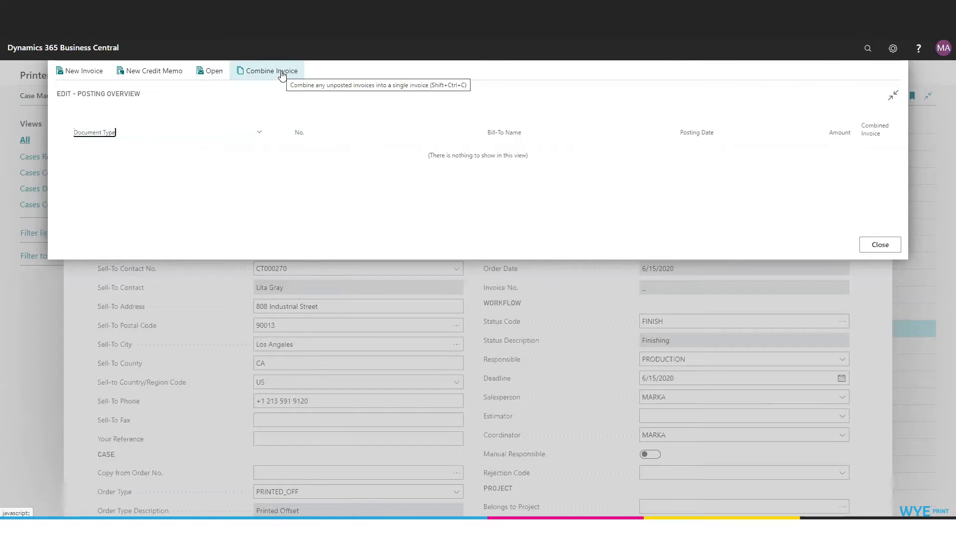
{"action": "left_click", "coordinate": [89, 74]}
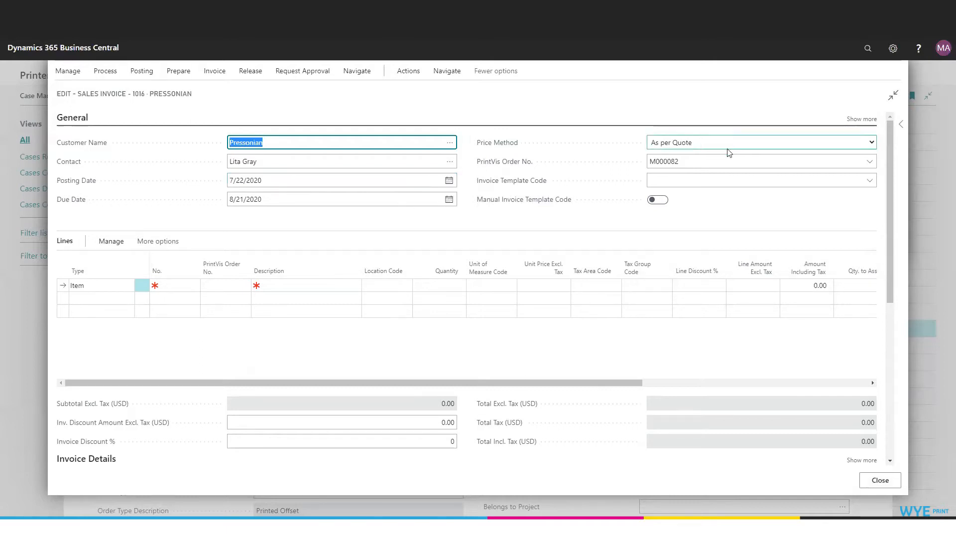
Step: Keep the invoice's price method as As per Quote and set its invoice template code to STD
{"action": "left_click", "coordinate": [871, 142]}
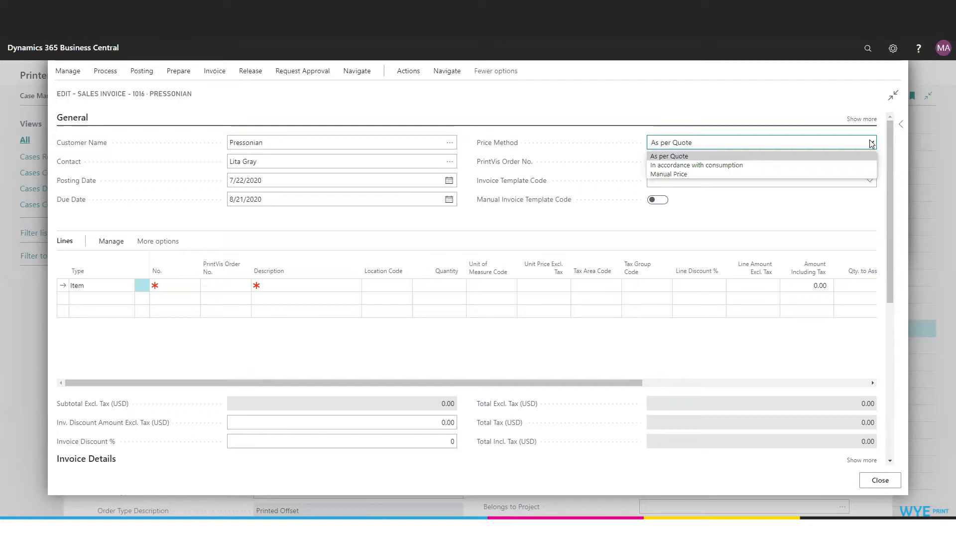
{"action": "left_click", "coordinate": [745, 143]}
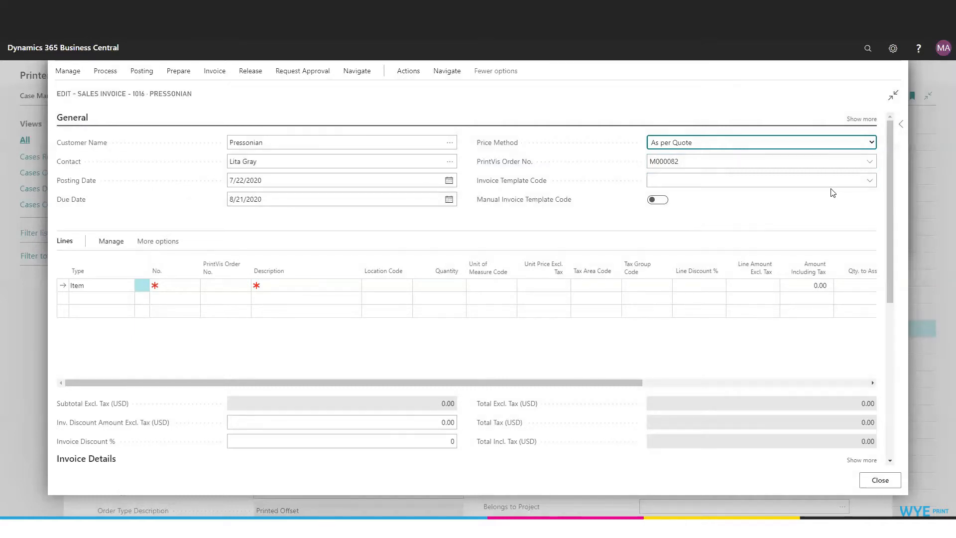
{"action": "left_click", "coordinate": [869, 180]}
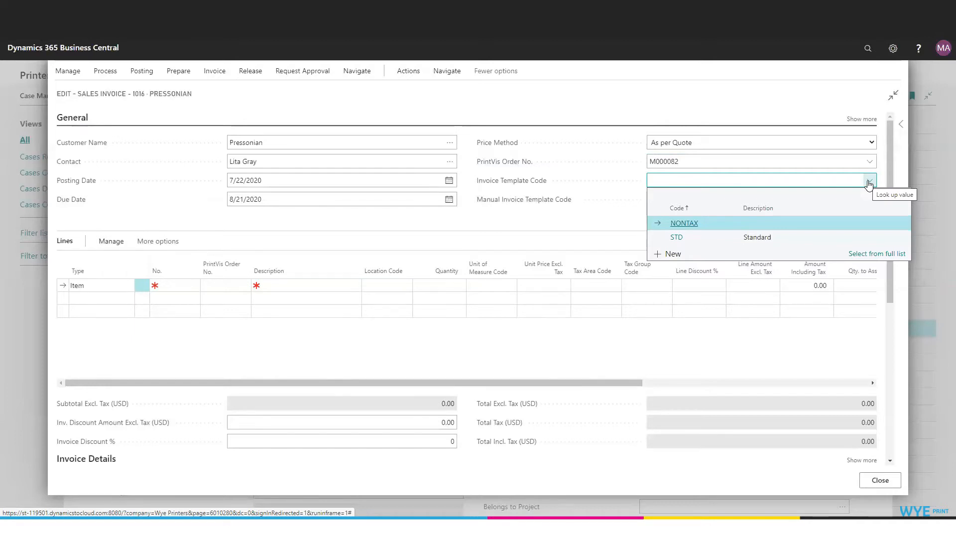
{"action": "left_click", "coordinate": [676, 237]}
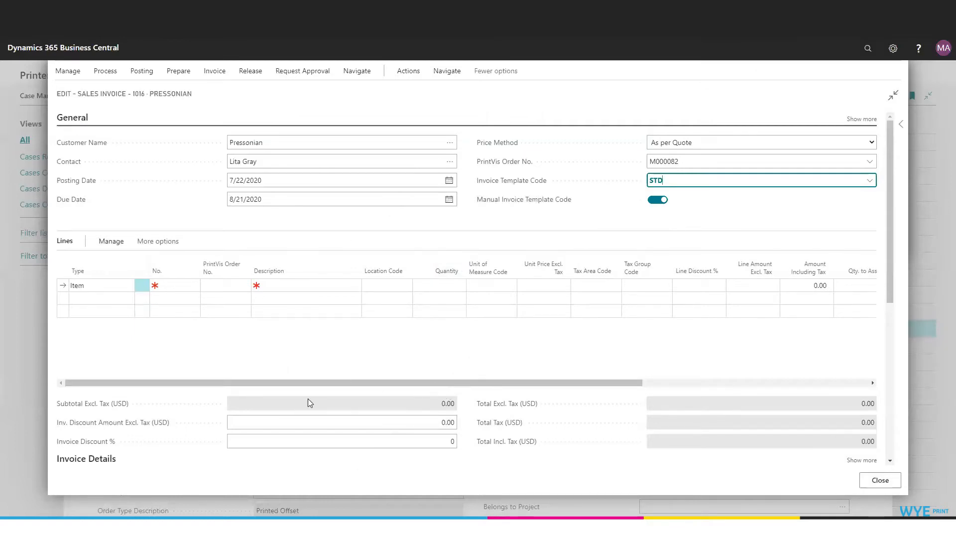
Step: Build the sales invoice lines from the selected template and review the generated lines
{"action": "scroll", "coordinate": [481, 448], "scroll_direction": "down", "scroll_amount": 3}
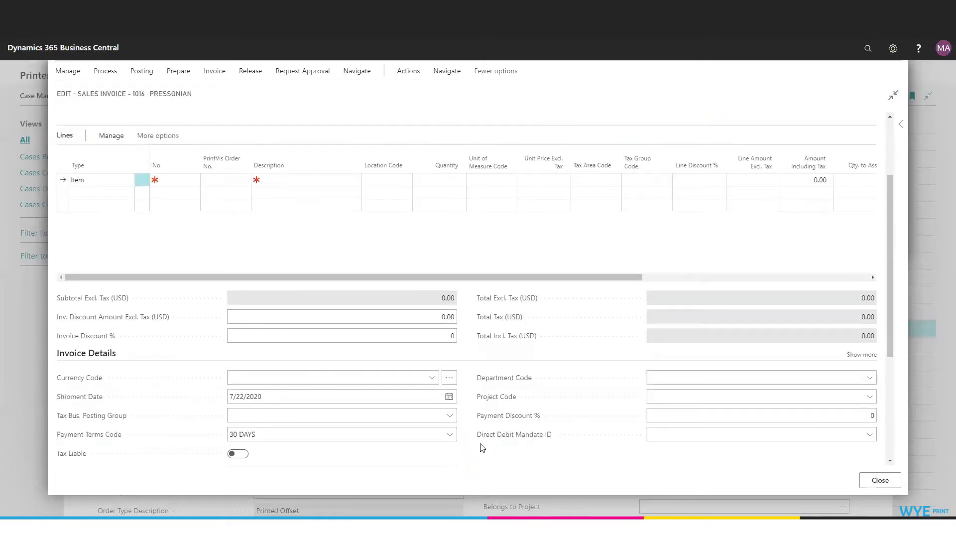
{"action": "scroll", "coordinate": [479, 448], "scroll_direction": "up", "scroll_amount": 3}
{"action": "left_click", "coordinate": [112, 74]}
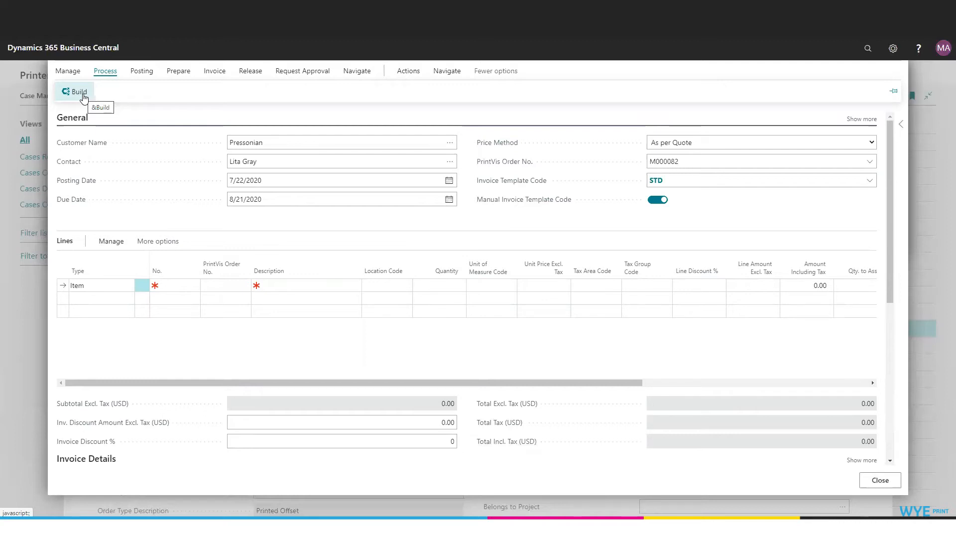
{"action": "left_click", "coordinate": [79, 92]}
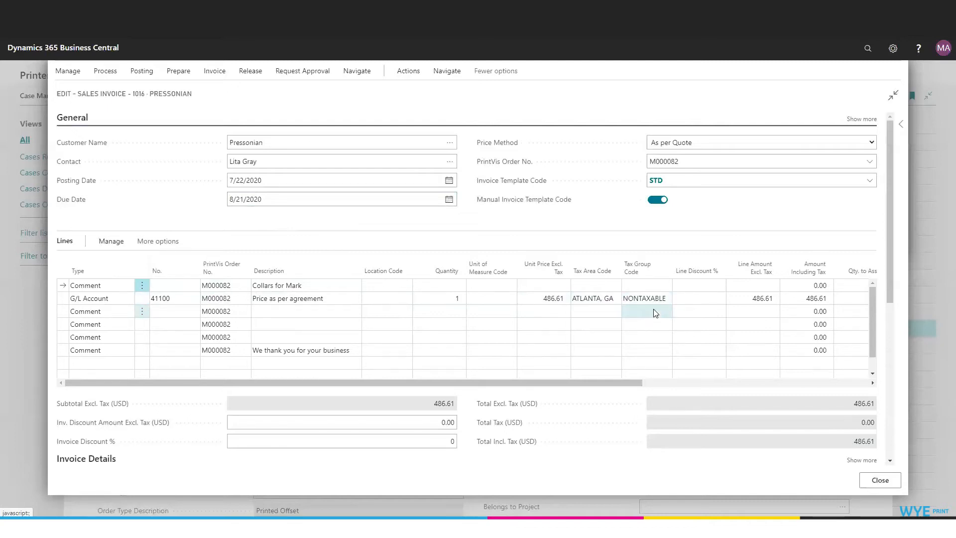
{"action": "scroll", "coordinate": [405, 329], "scroll_direction": "down", "scroll_amount": 1}
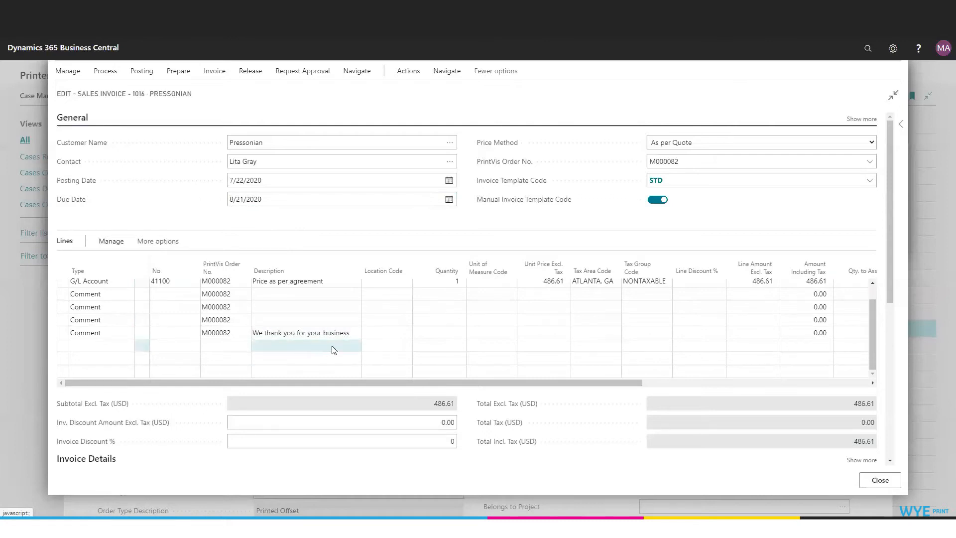
Step: Examine the STD invoice template's setup and lines from the full template list, then return to the sales invoice
{"action": "left_click", "coordinate": [868, 182]}
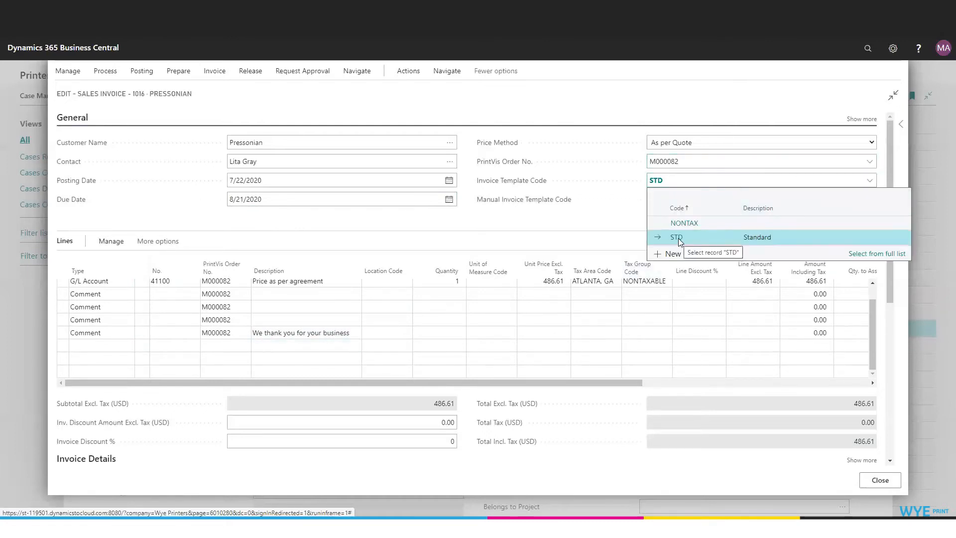
{"action": "left_click", "coordinate": [865, 254]}
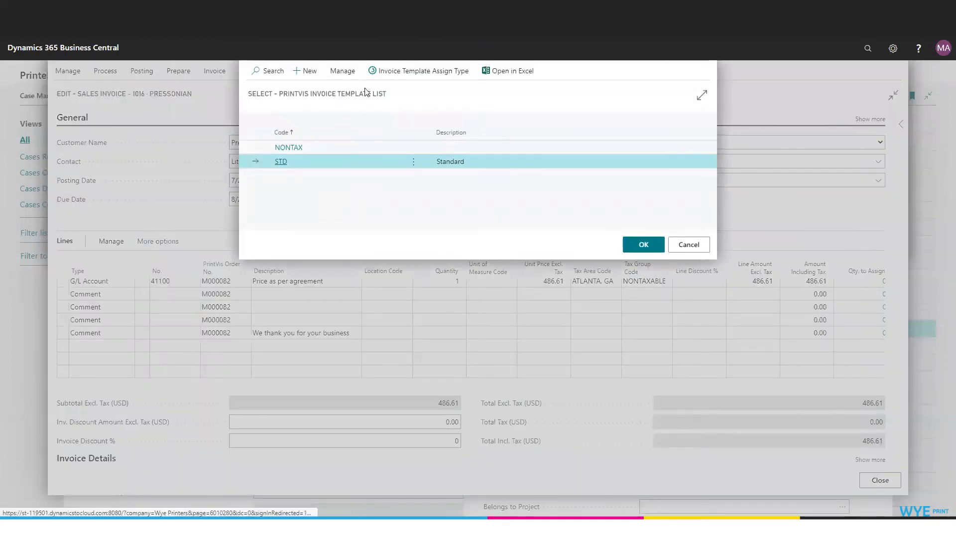
{"action": "left_click", "coordinate": [413, 164]}
{"action": "left_click", "coordinate": [396, 194]}
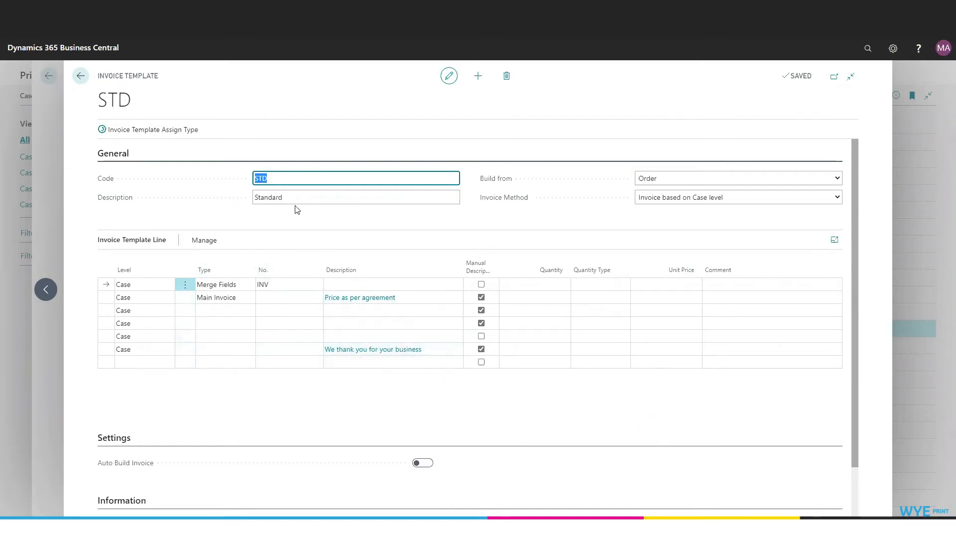
{"action": "left_click", "coordinate": [82, 78]}
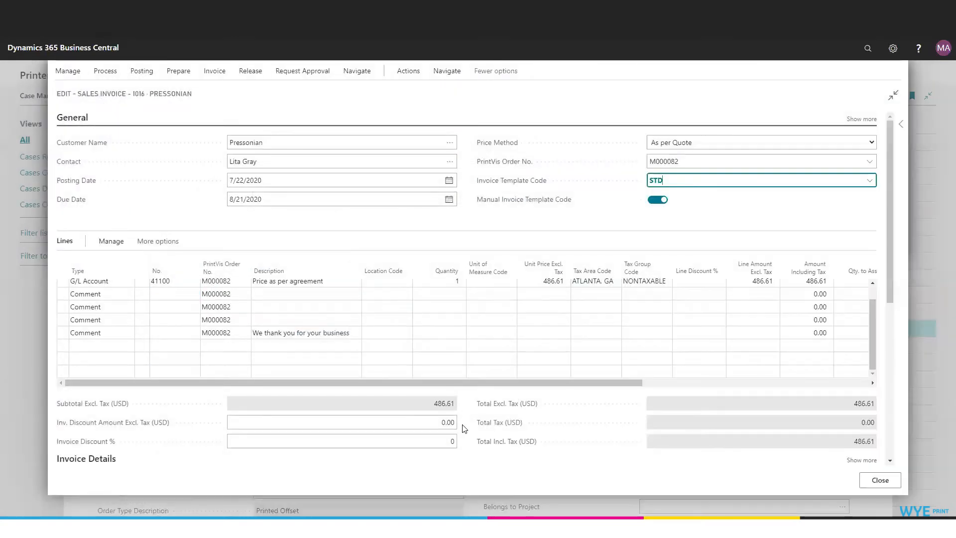
Step: Show all fields of the Invoice Details section and view the available currency codes without choosing one
{"action": "scroll", "coordinate": [465, 398], "scroll_direction": "down", "scroll_amount": 1}
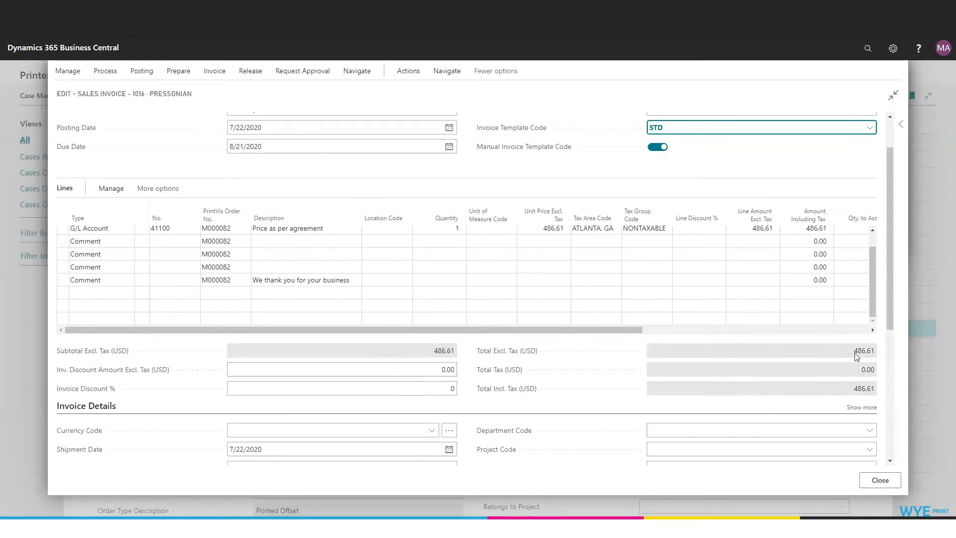
{"action": "left_click", "coordinate": [862, 408]}
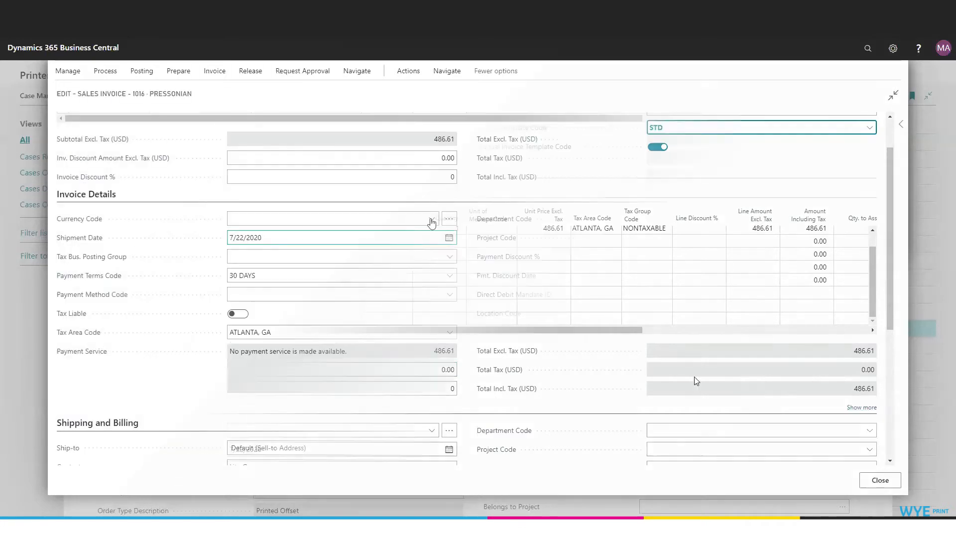
{"action": "left_click", "coordinate": [432, 220]}
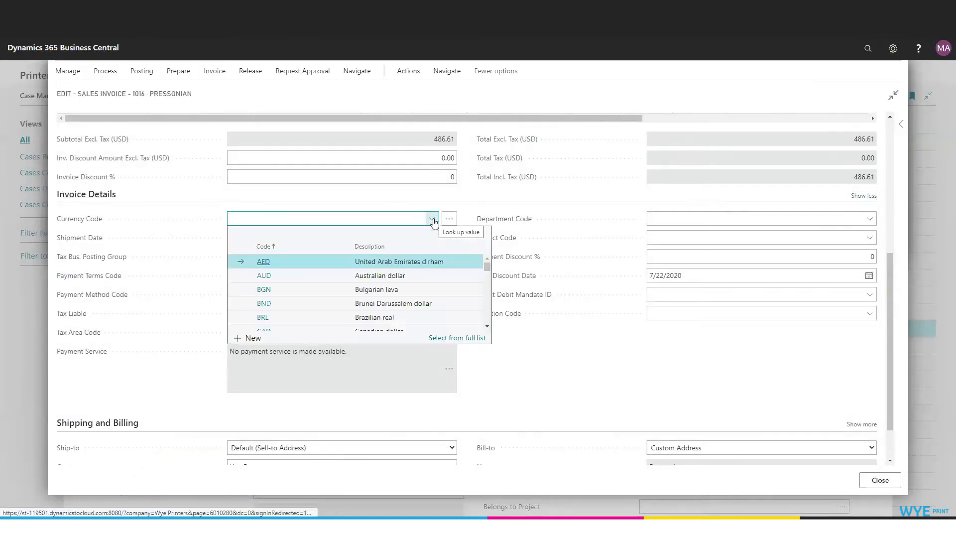
{"action": "left_click", "coordinate": [467, 212]}
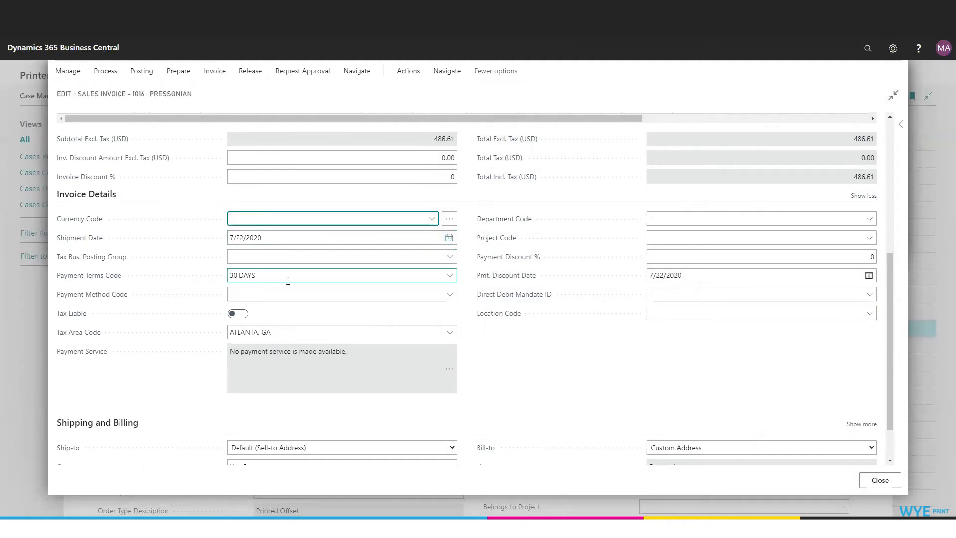
Step: Set the payment terms code to 15 DAYS and check the payment method code lookup, leaving that field blank
{"action": "left_click", "coordinate": [450, 277]}
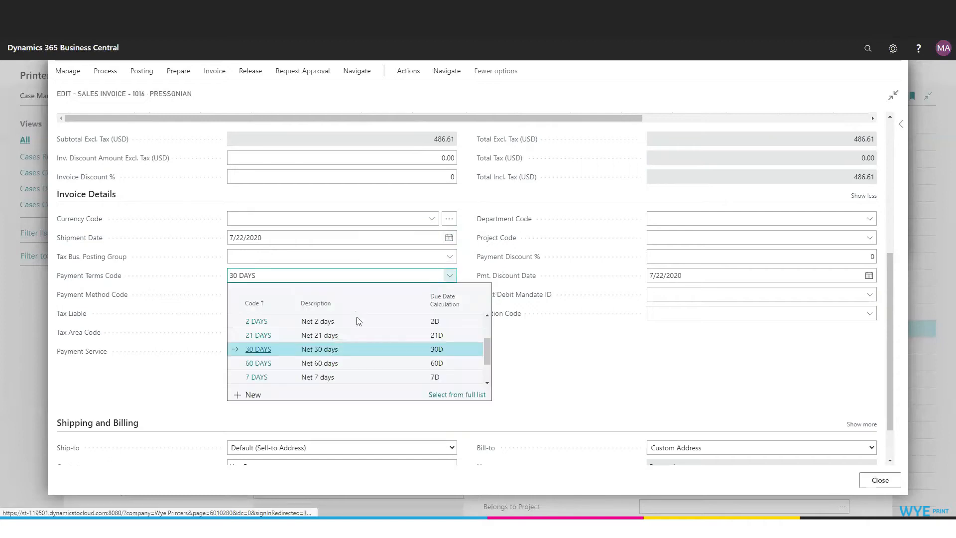
{"action": "scroll", "coordinate": [336, 347], "scroll_direction": "up", "scroll_amount": 5}
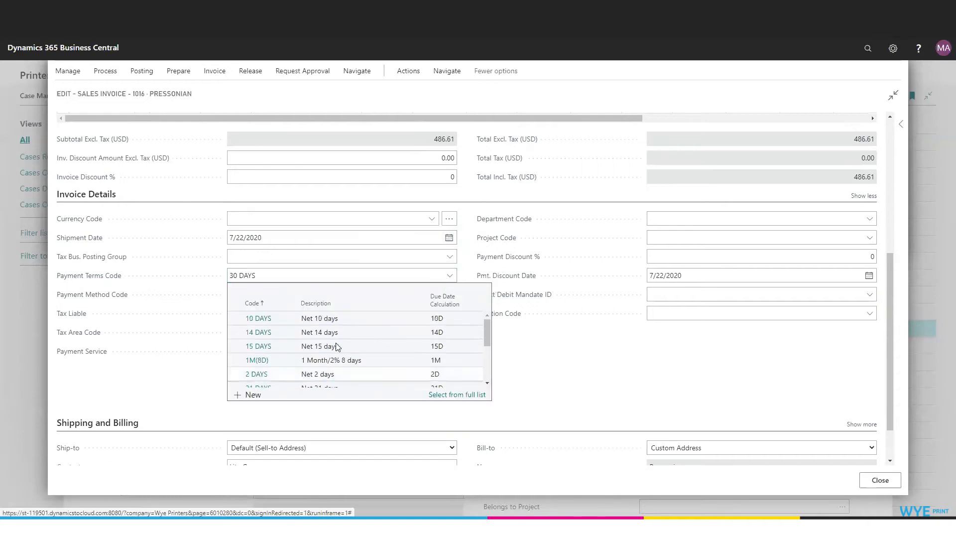
{"action": "left_click", "coordinate": [247, 346]}
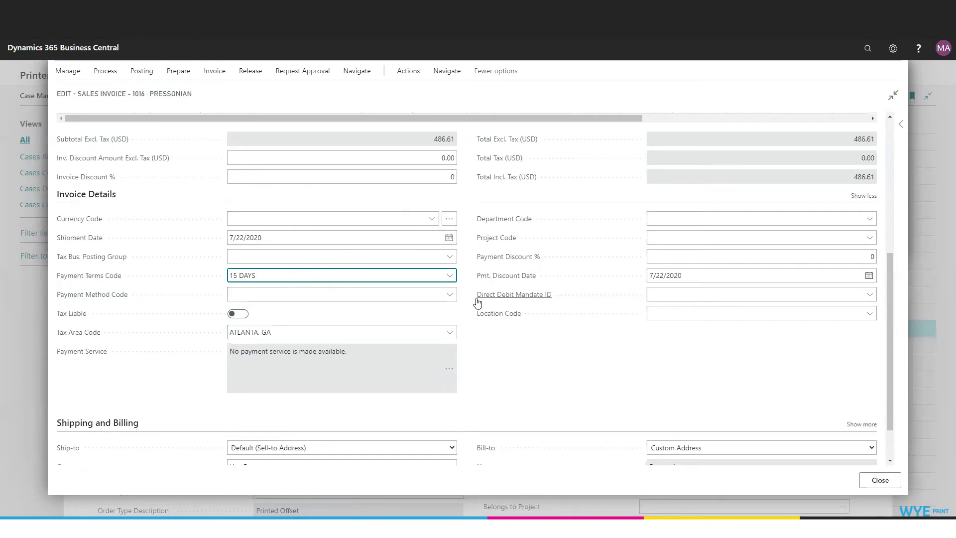
{"action": "left_click", "coordinate": [450, 297]}
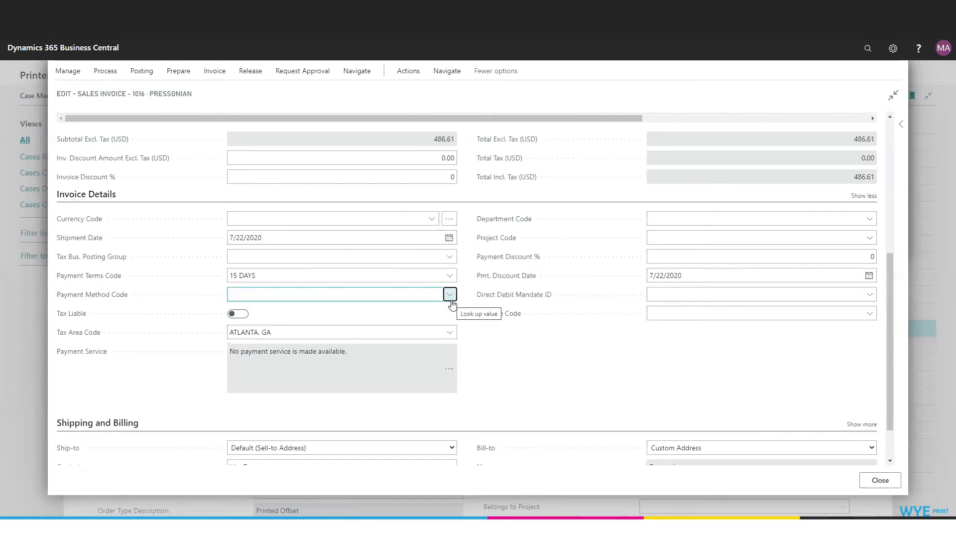
{"action": "left_click", "coordinate": [463, 291]}
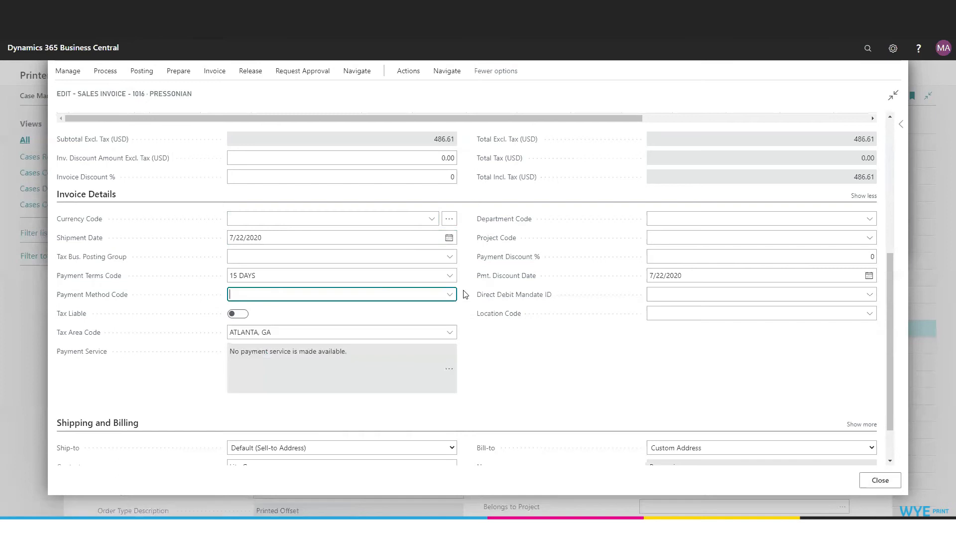
Step: Show all Shipping and Billing fields and view the available shipment method codes without choosing one
{"action": "scroll", "coordinate": [563, 374], "scroll_direction": "down", "scroll_amount": 1}
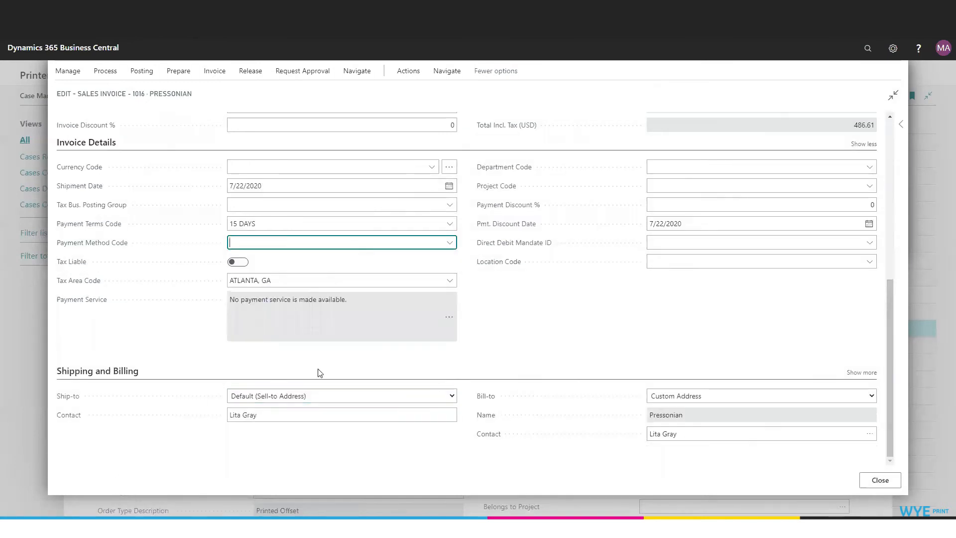
{"action": "left_click", "coordinate": [864, 372]}
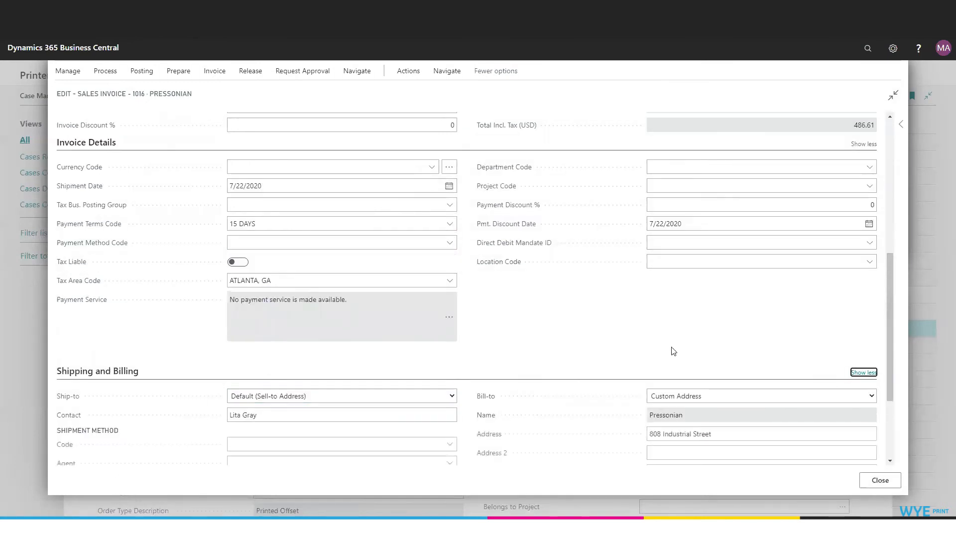
{"action": "scroll", "coordinate": [667, 348], "scroll_direction": "down", "scroll_amount": 3}
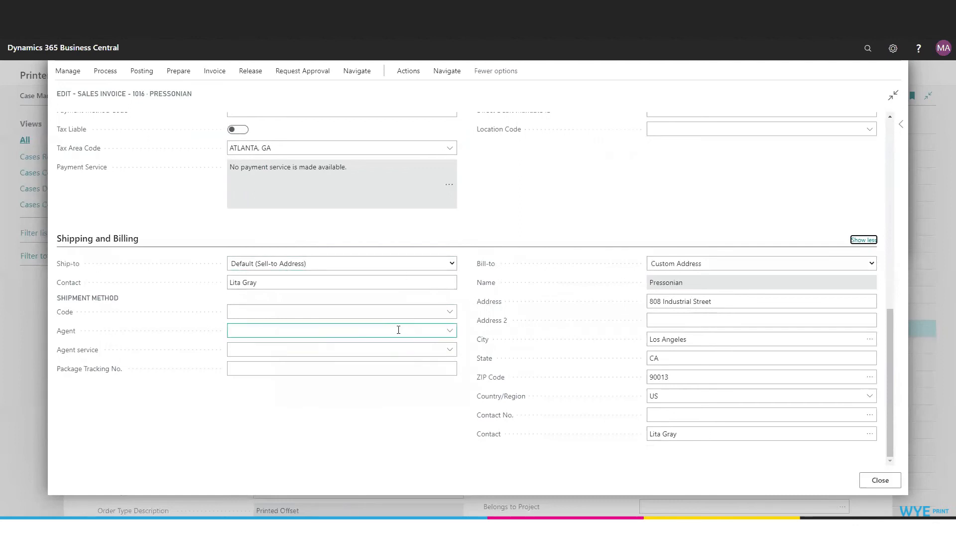
{"action": "left_click", "coordinate": [453, 314]}
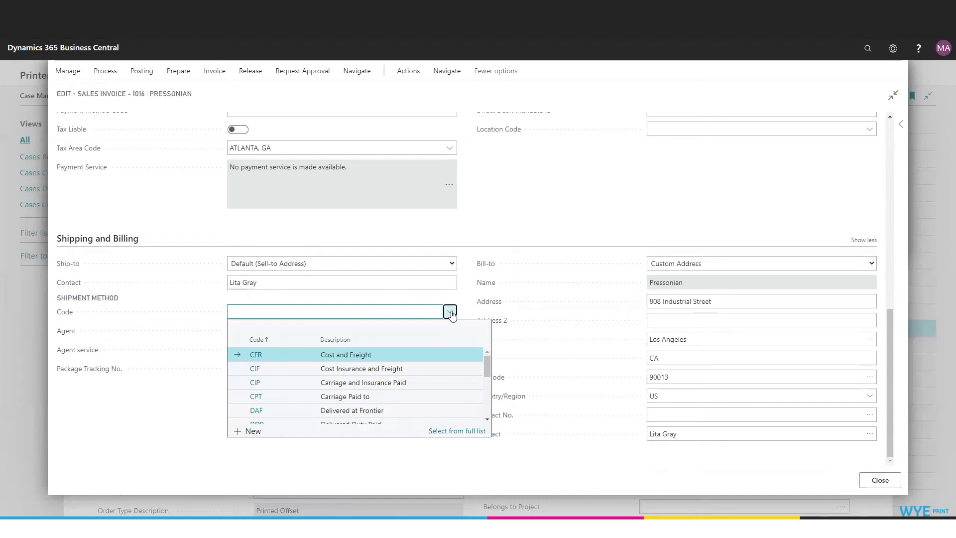
{"action": "left_click", "coordinate": [450, 312]}
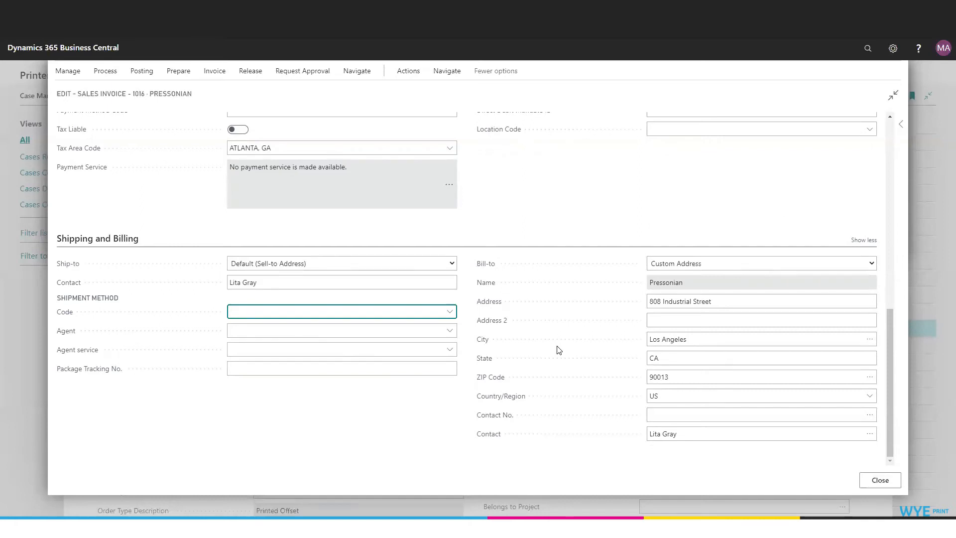
Step: Preview the posting of the sales invoice and view its related G/L entries
{"action": "scroll", "coordinate": [558, 350], "scroll_direction": "up", "scroll_amount": 15}
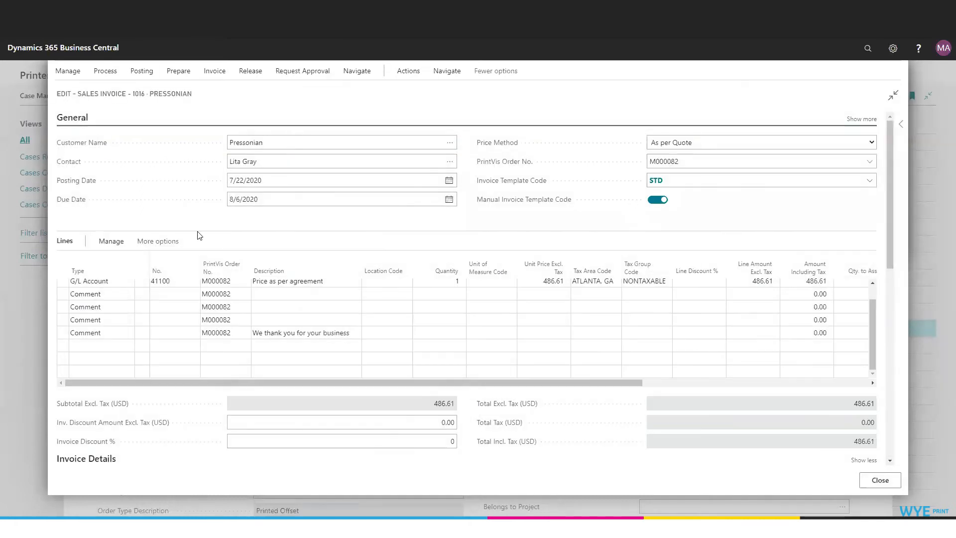
{"action": "left_click", "coordinate": [408, 71]}
{"action": "left_click", "coordinate": [209, 95]}
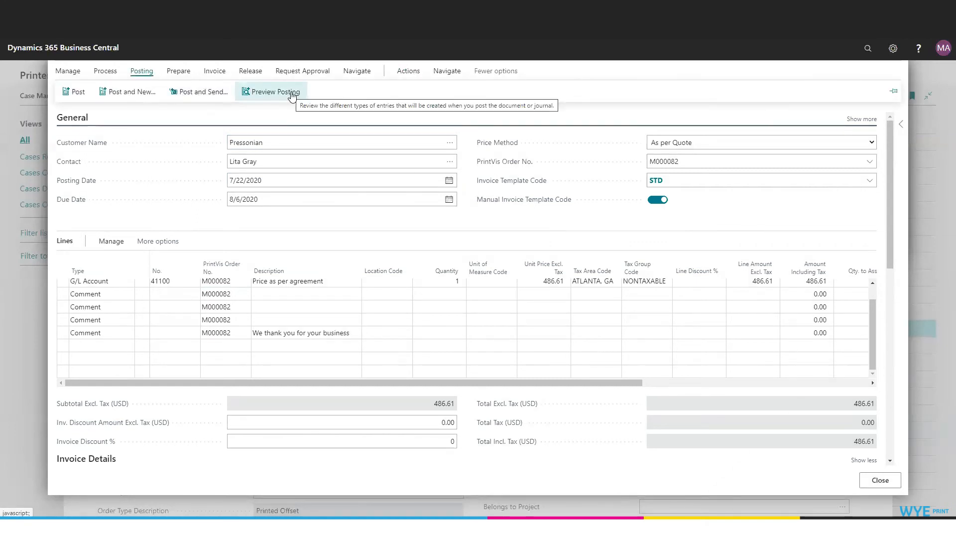
{"action": "left_click", "coordinate": [292, 94]}
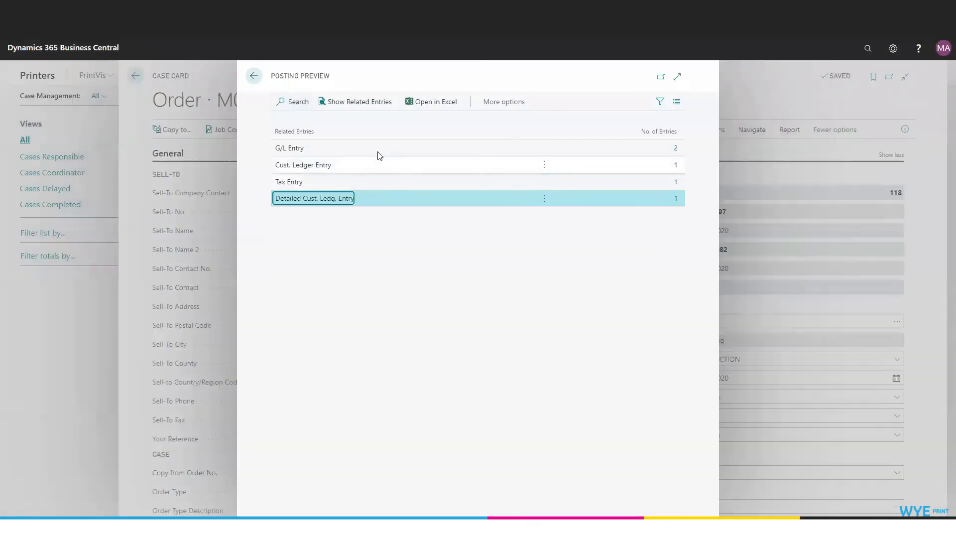
{"action": "left_click", "coordinate": [676, 148]}
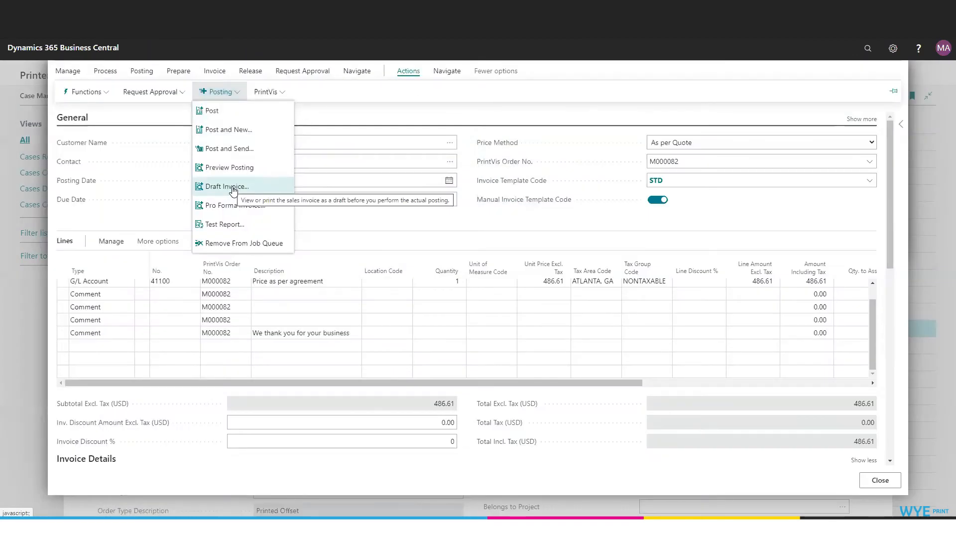
Step: Preview the draft invoice report for this sales invoice without archiving the document, and close the preview
{"action": "left_click", "coordinate": [233, 187]}
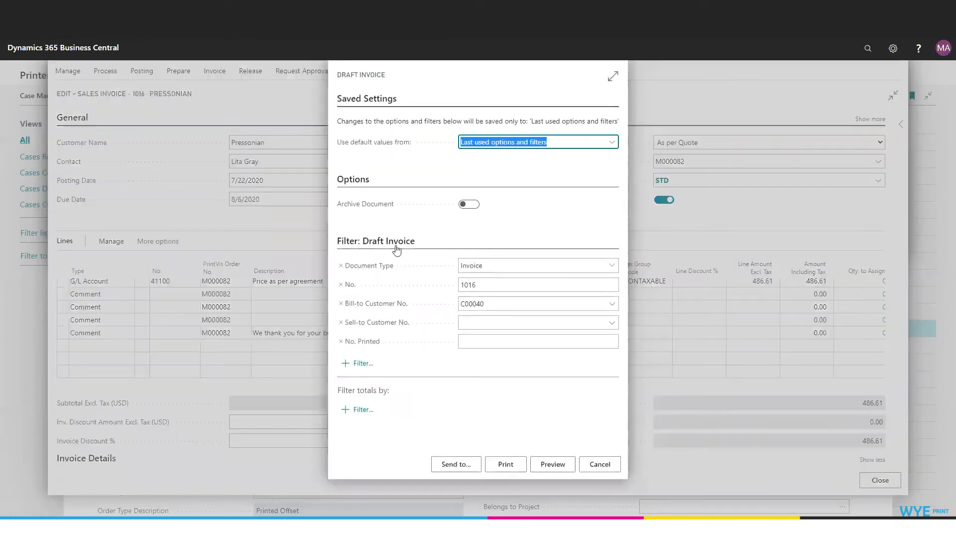
{"action": "left_click", "coordinate": [563, 468]}
{"action": "left_click", "coordinate": [561, 465]}
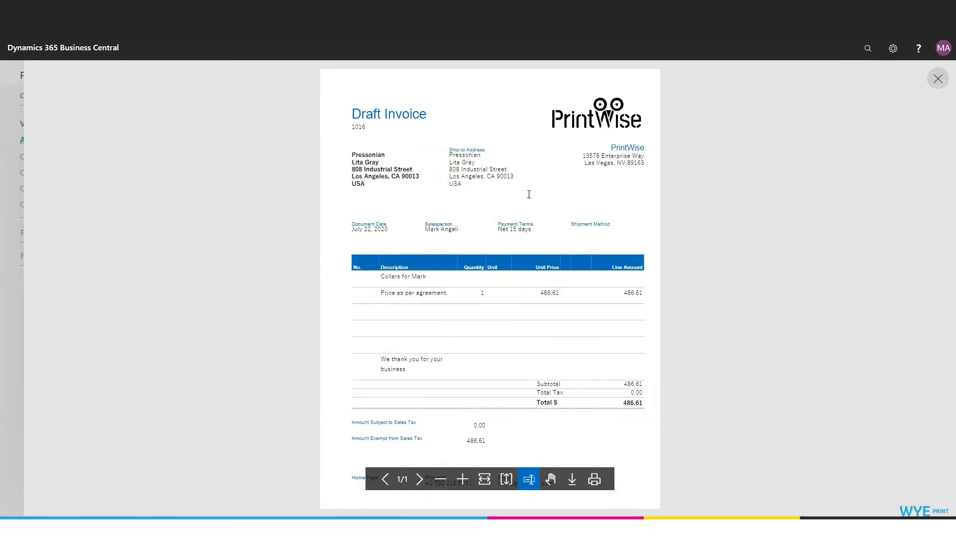
{"action": "left_click", "coordinate": [939, 79]}
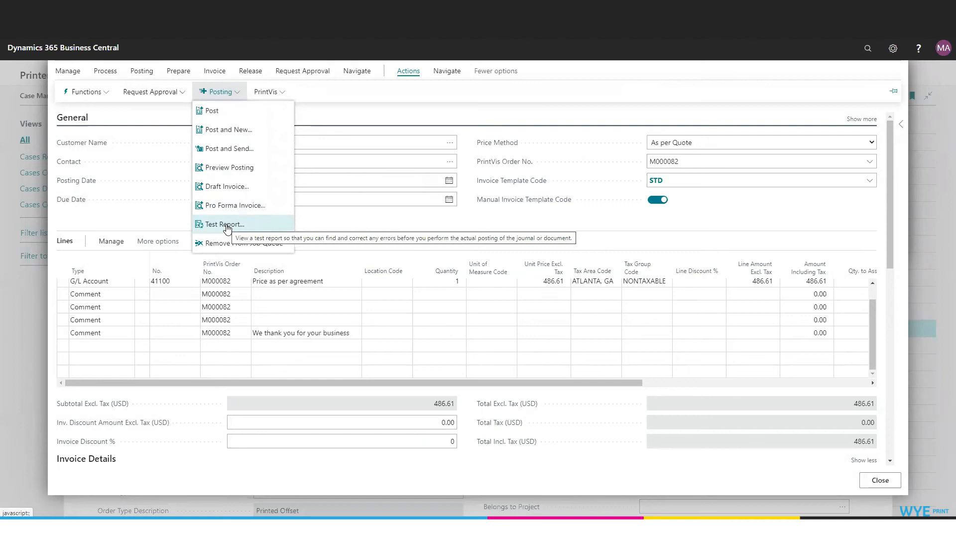
Step: Preview the sales document test report for the invoice with Ship/Receive and Invoice enabled, and close it
{"action": "left_click", "coordinate": [226, 225]}
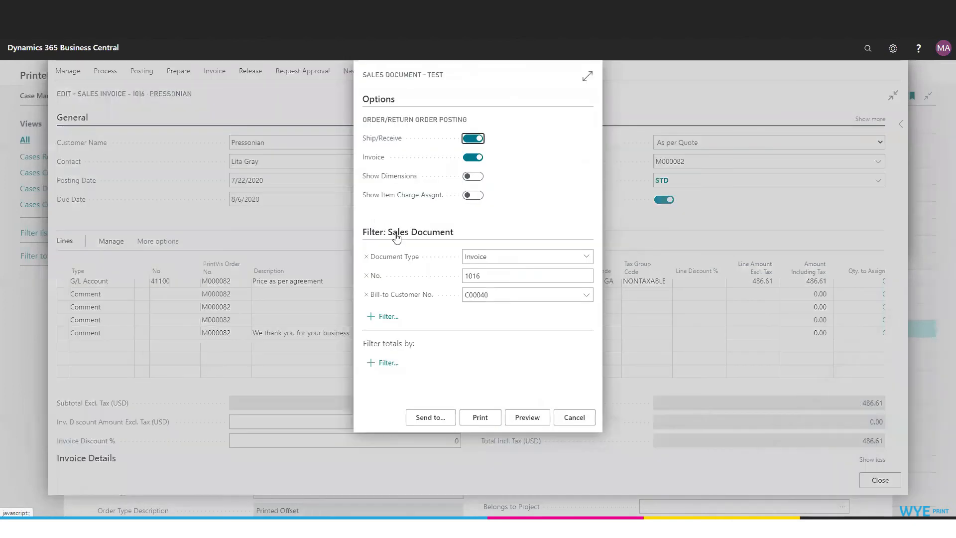
{"action": "left_click", "coordinate": [526, 418]}
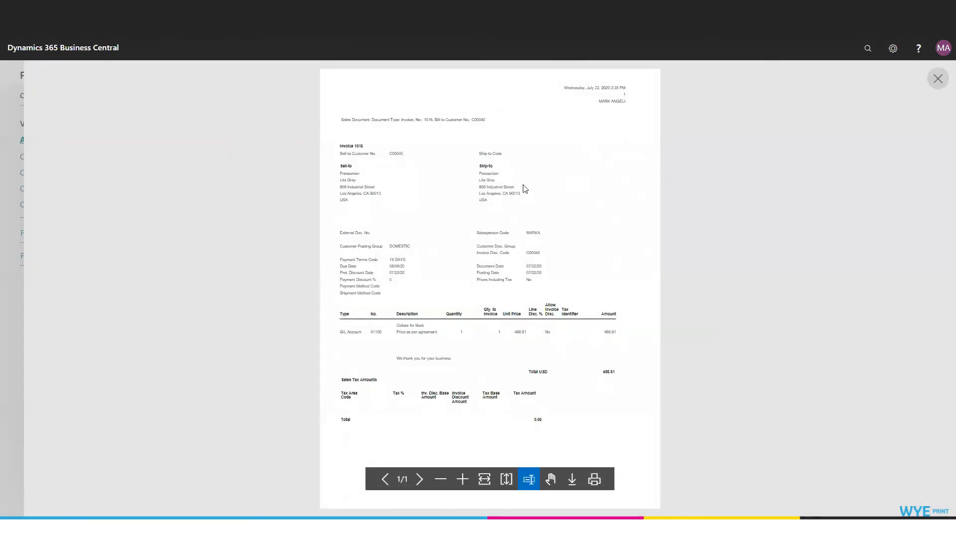
{"action": "left_click", "coordinate": [937, 81]}
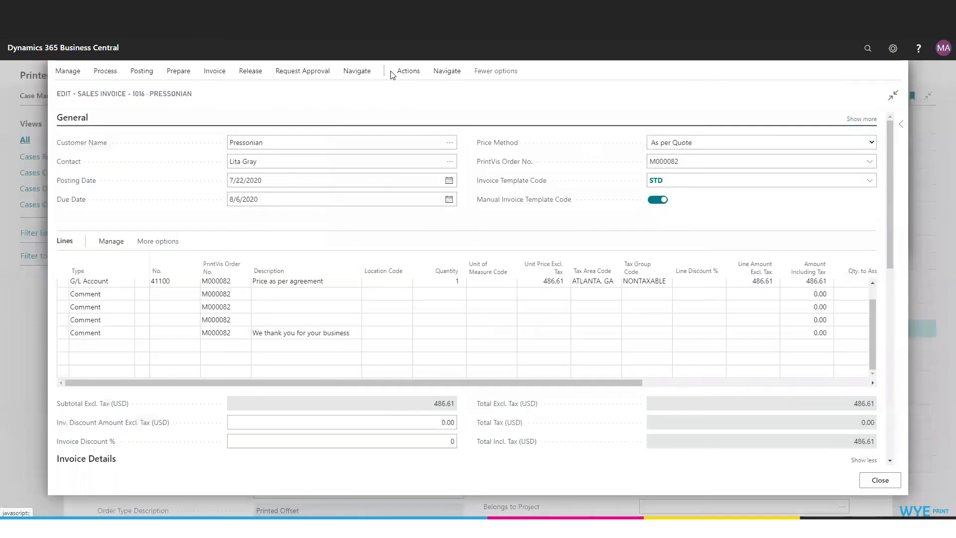
Step: Post and send the sales invoice, with Email (PDF) as the sending method
{"action": "left_click", "coordinate": [400, 73]}
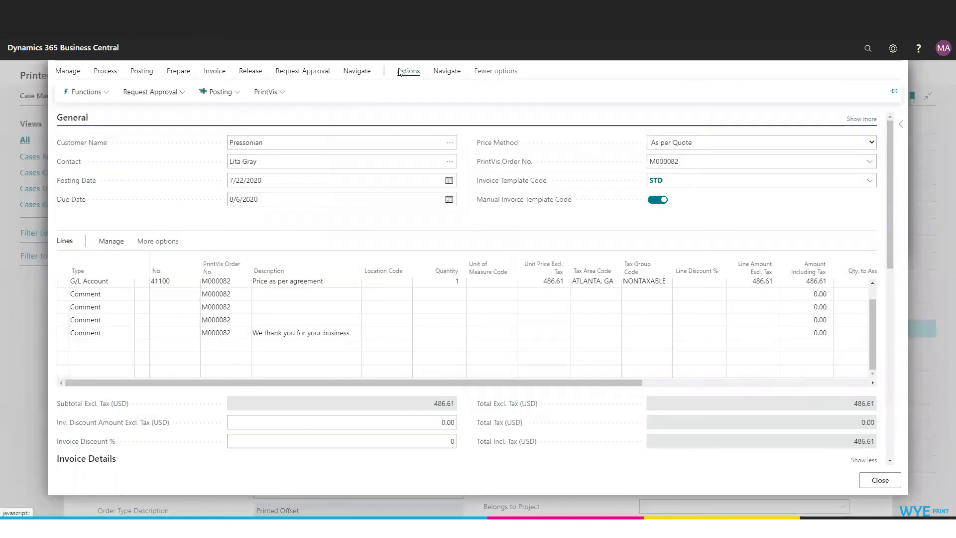
{"action": "left_click", "coordinate": [218, 94]}
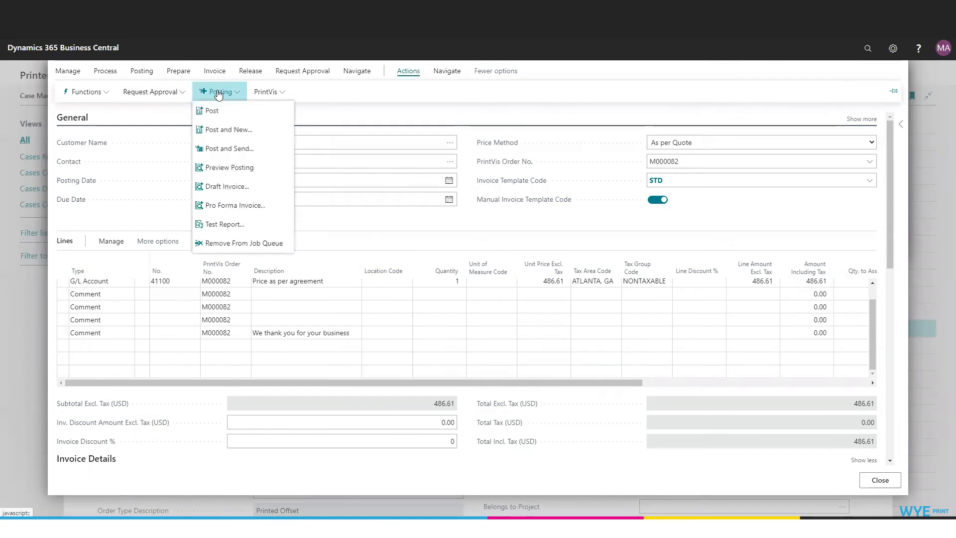
{"action": "left_click", "coordinate": [227, 149]}
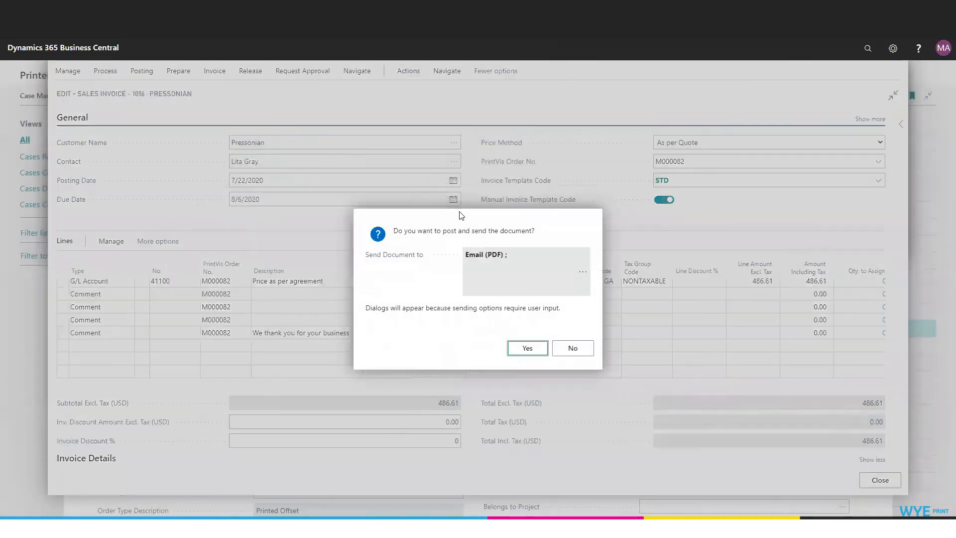
{"action": "left_click", "coordinate": [496, 253]}
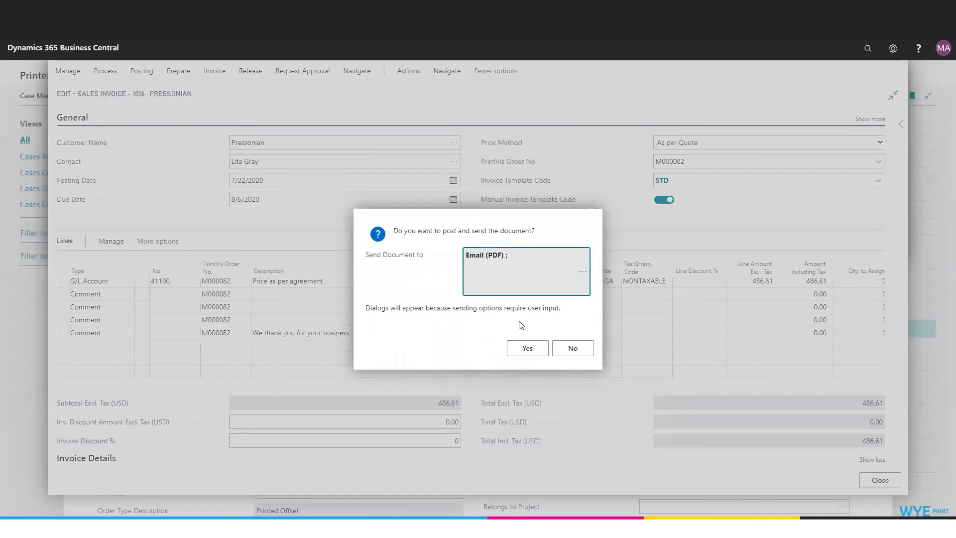
{"action": "left_click", "coordinate": [582, 271]}
{"action": "left_click", "coordinate": [536, 251]}
{"action": "left_click", "coordinate": [536, 346]}
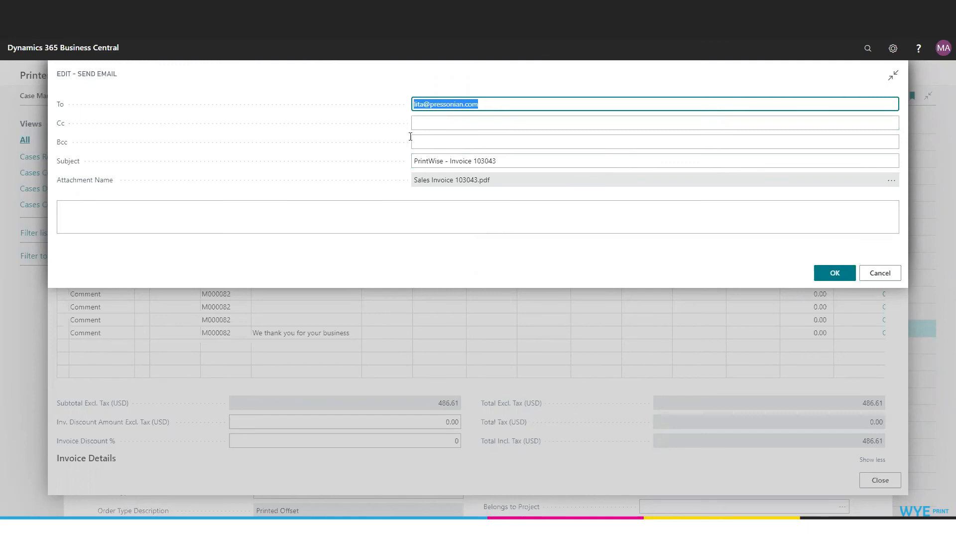
Step: Open the PDF invoice attached to the email and examine its line description, P.O. date and order number fields
{"action": "left_click", "coordinate": [892, 180]}
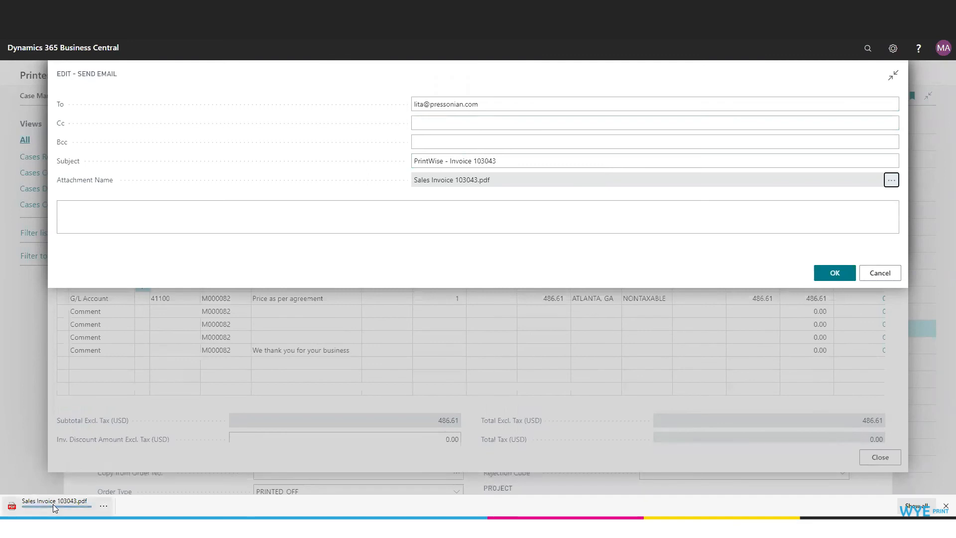
{"action": "left_click", "coordinate": [53, 504]}
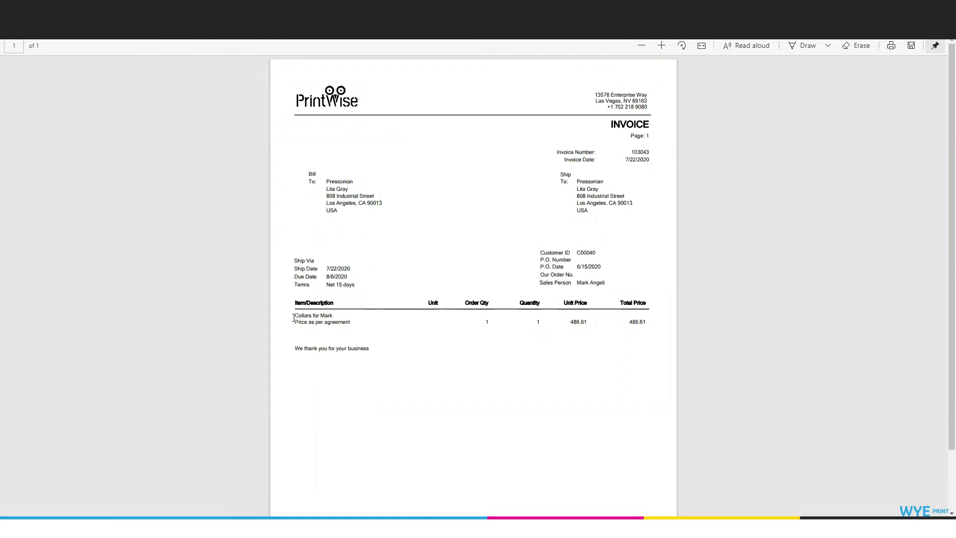
{"action": "left_click_drag", "start_coordinate": [295, 321], "coordinate": [352, 323]}
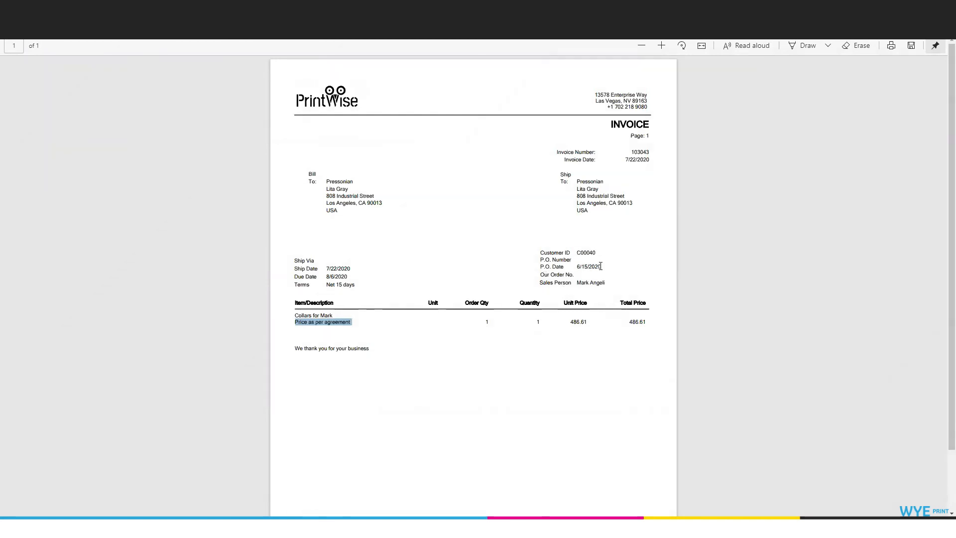
{"action": "left_click_drag", "start_coordinate": [601, 266], "coordinate": [589, 275]}
{"action": "left_click", "coordinate": [587, 273]}
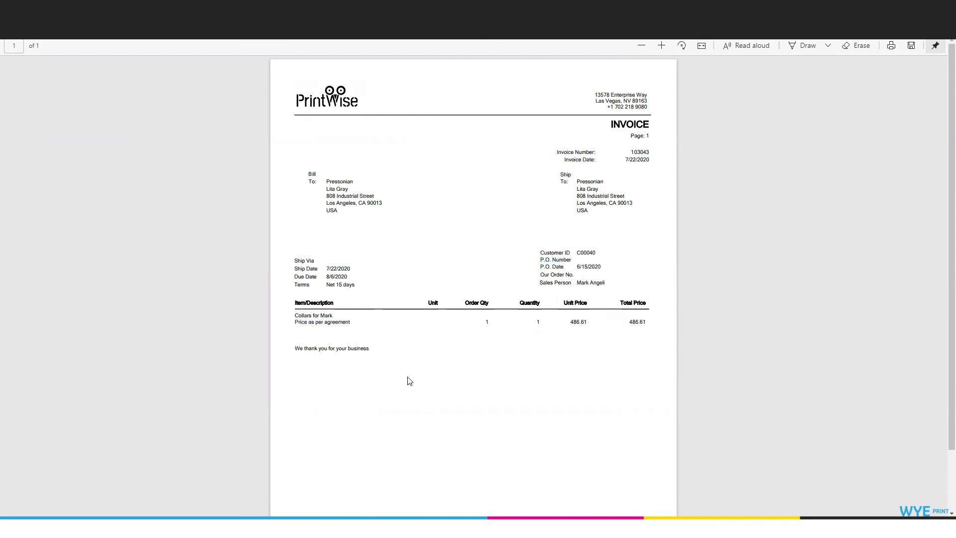
{"action": "scroll", "coordinate": [441, 371], "scroll_direction": "down", "scroll_amount": 2}
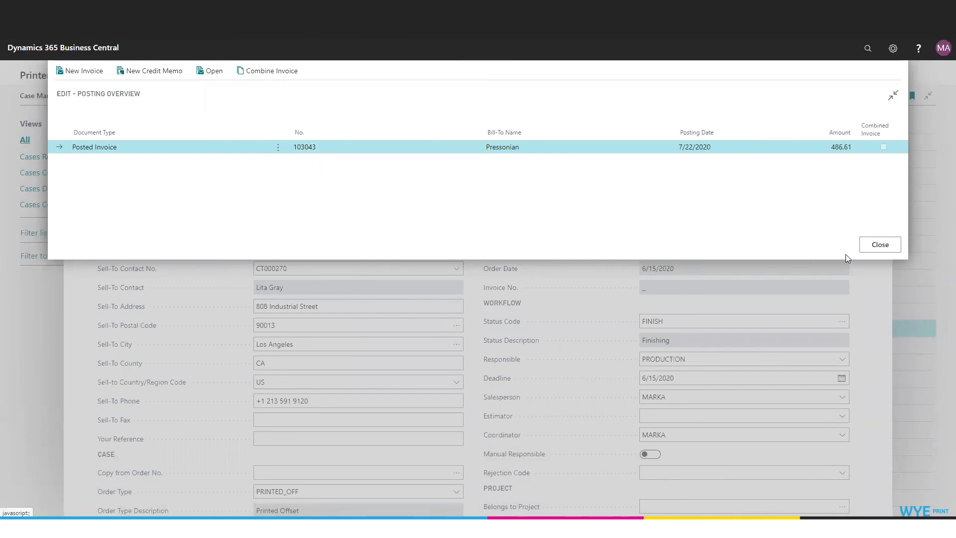
Step: Close the posting overview, view the newest Pressonian invoice among the posted sales invoices, and return to that list
{"action": "left_click", "coordinate": [879, 244]}
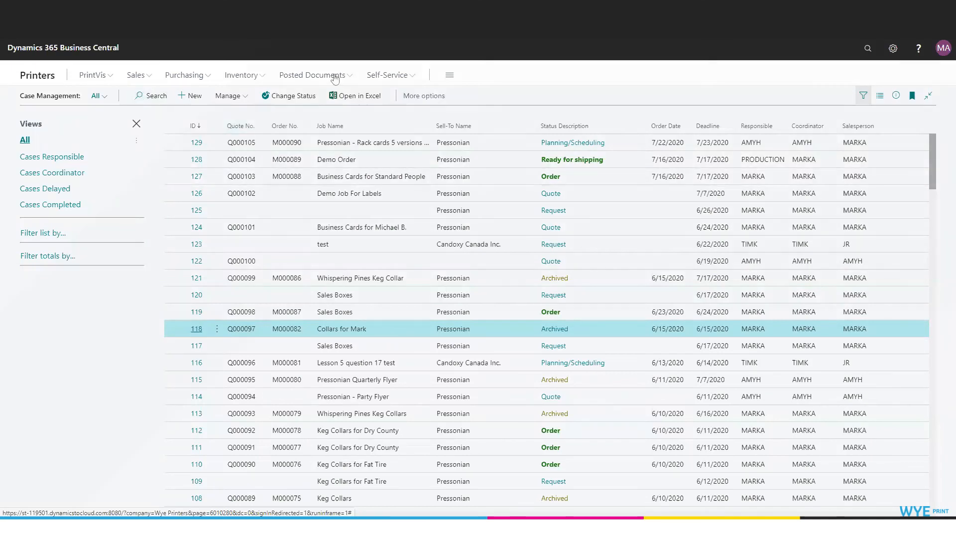
{"action": "left_click", "coordinate": [345, 77]}
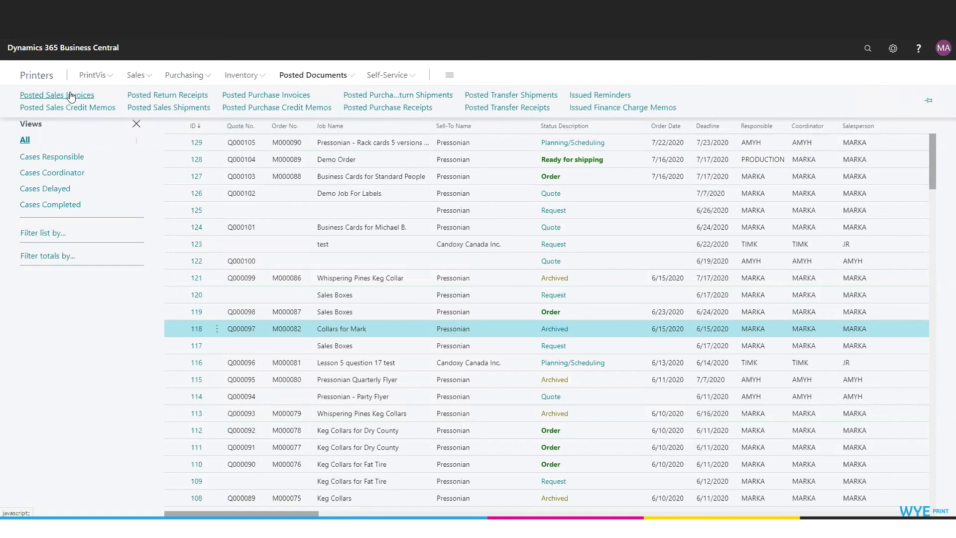
{"action": "left_click", "coordinate": [71, 95]}
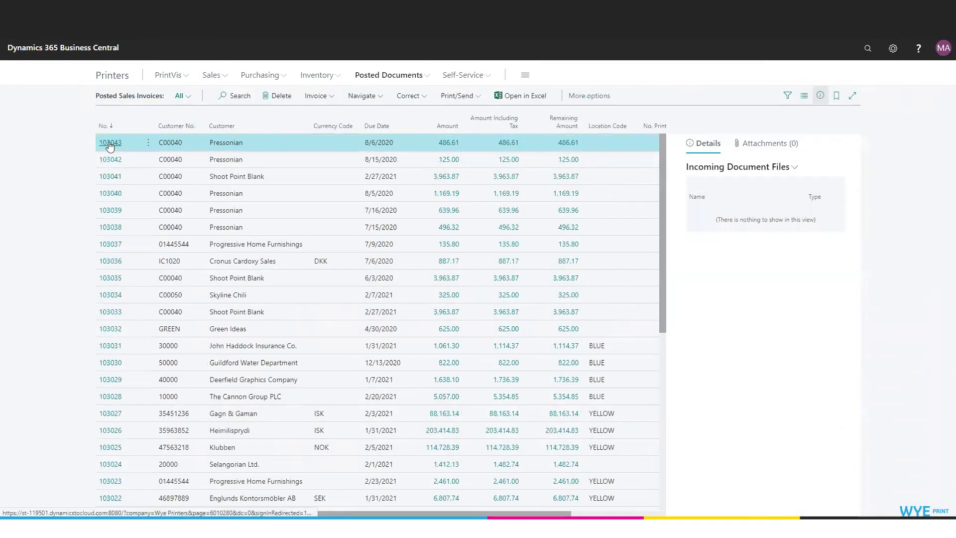
{"action": "left_click", "coordinate": [110, 144]}
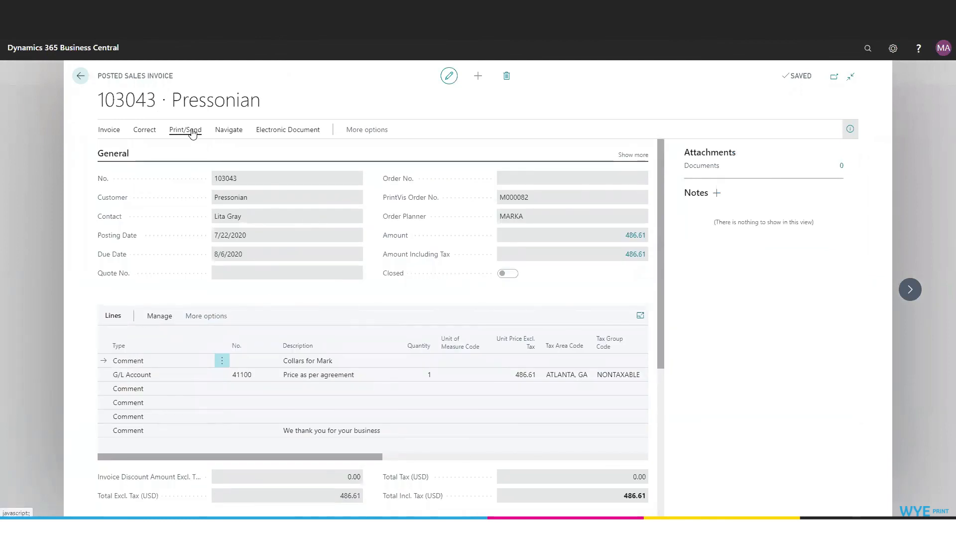
{"action": "left_click", "coordinate": [80, 76]}
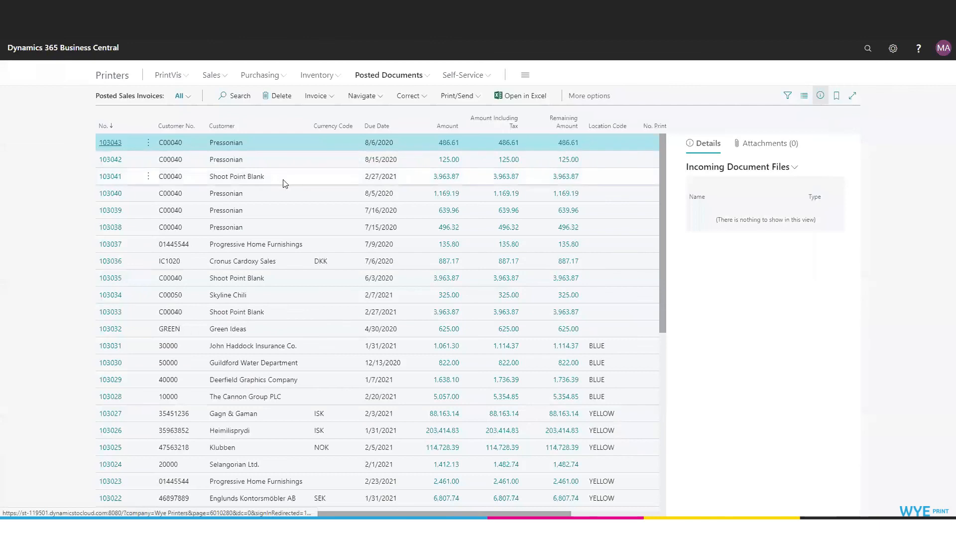